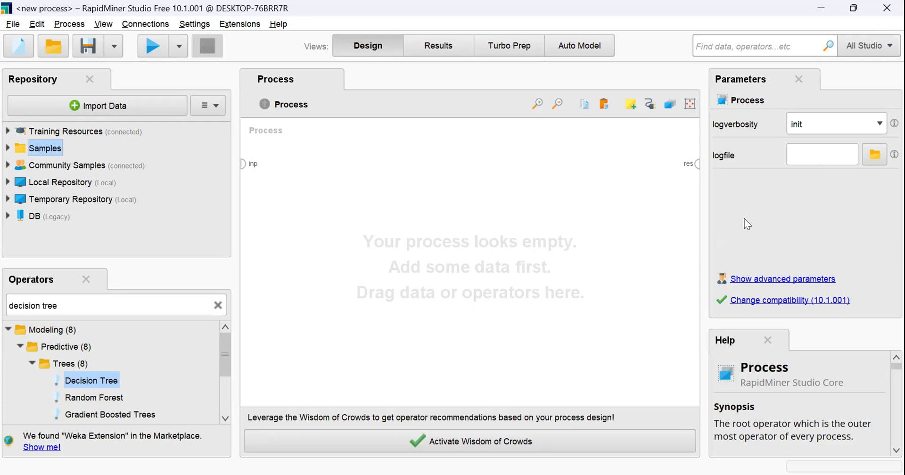
Step: Add the Golf dataset from the Samples data folder to the empty process
click(8, 148)
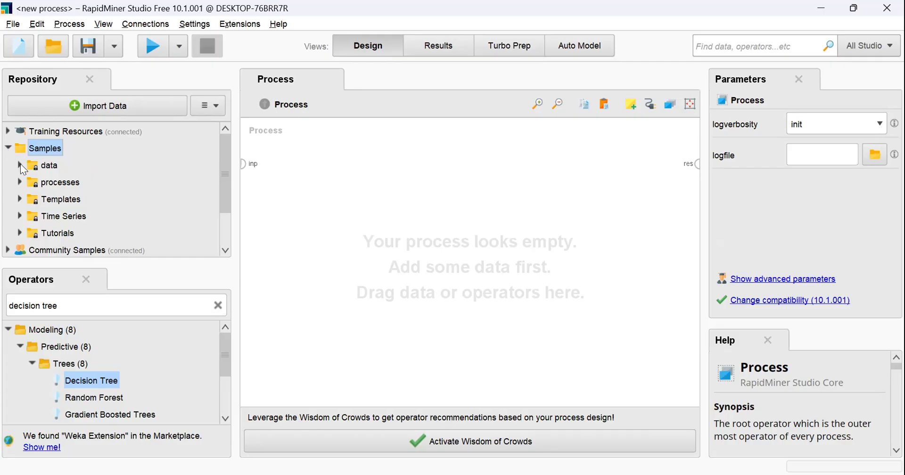
click(21, 164)
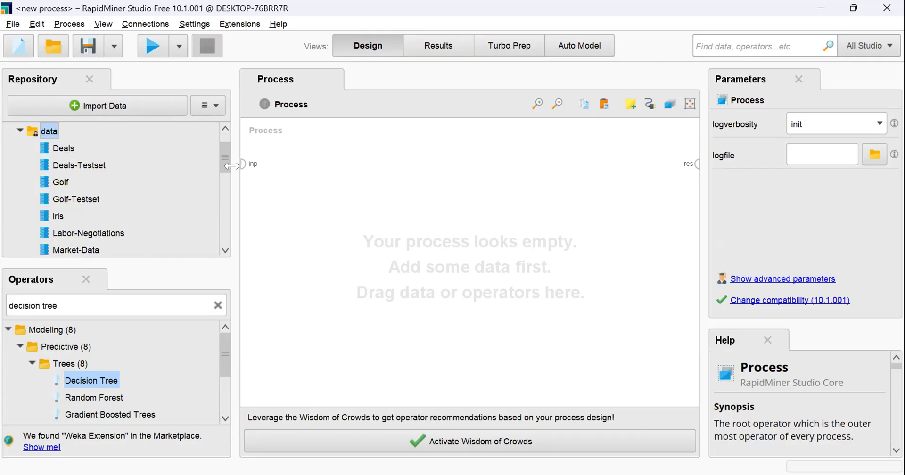
mouse_move(221, 163)
mouse_down()
mouse_move(216, 226)
mouse_move(221, 151)
mouse_up()
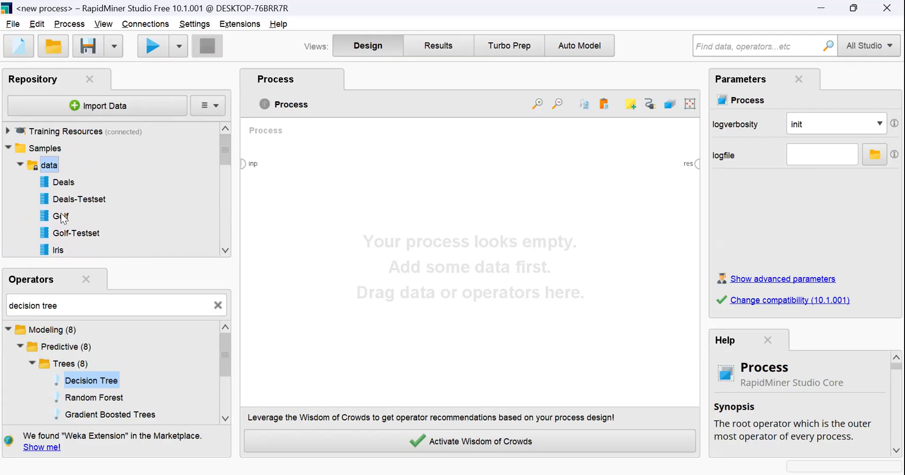
click(63, 217)
drag(63, 216, 300, 174)
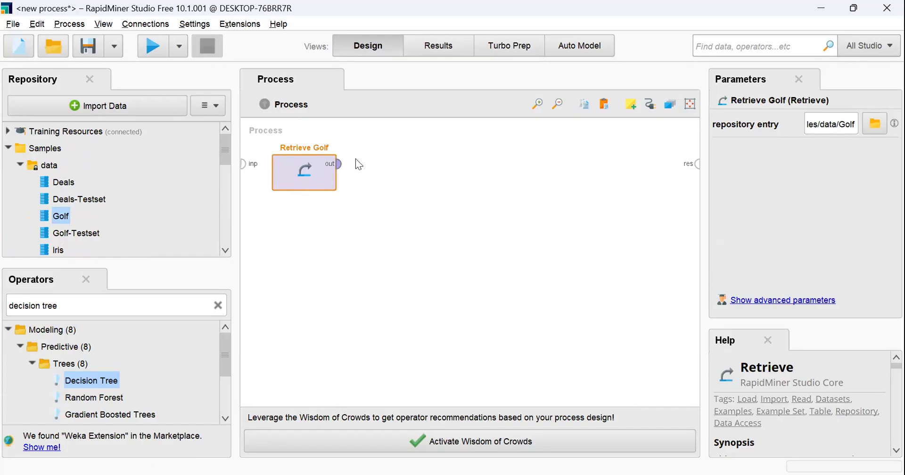
Step: Connect the Retrieve Golf output to the process result port and run the process
click(340, 165)
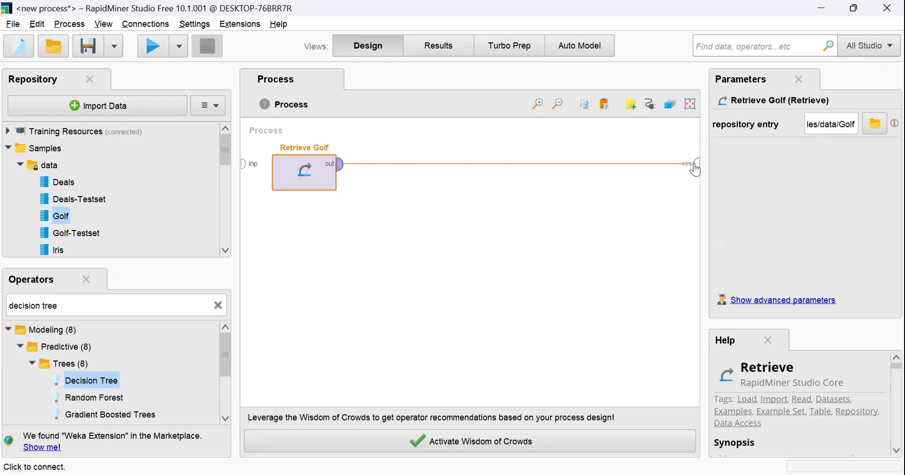
click(694, 165)
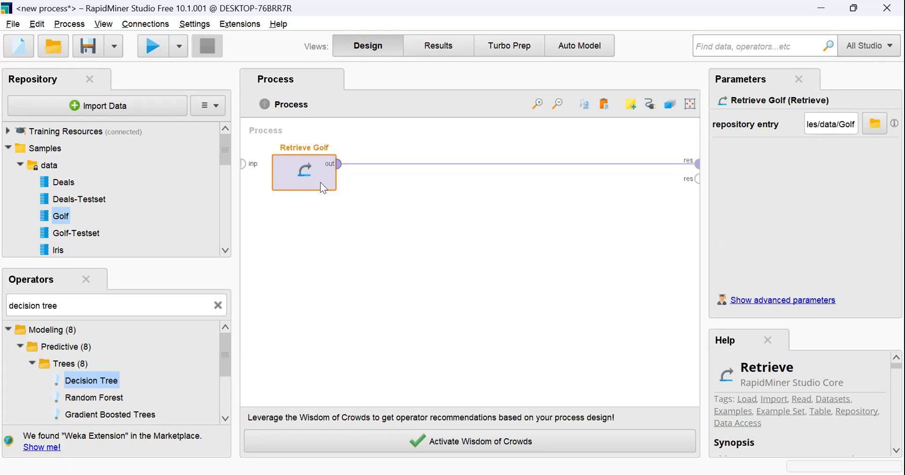
click(150, 47)
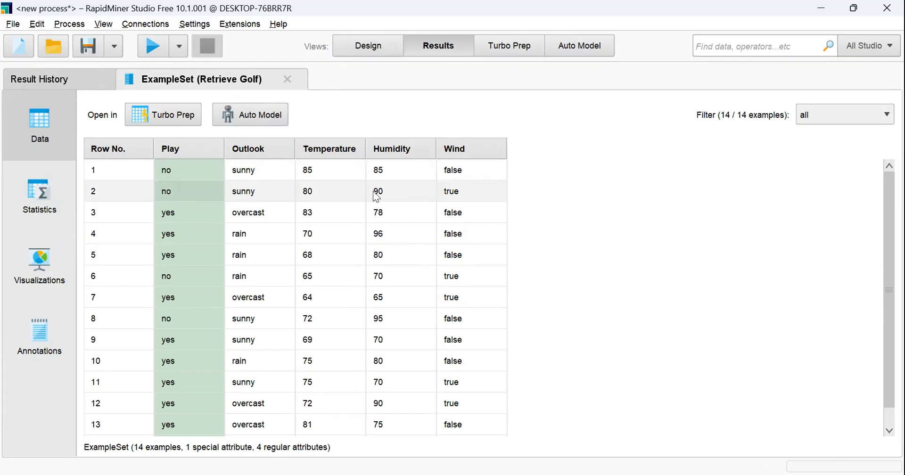
Step: Examine the Golf example set's rows, including the Play label column and the weather attributes
scroll(242, 329, down, 1)
scroll(241, 325, up, 1)
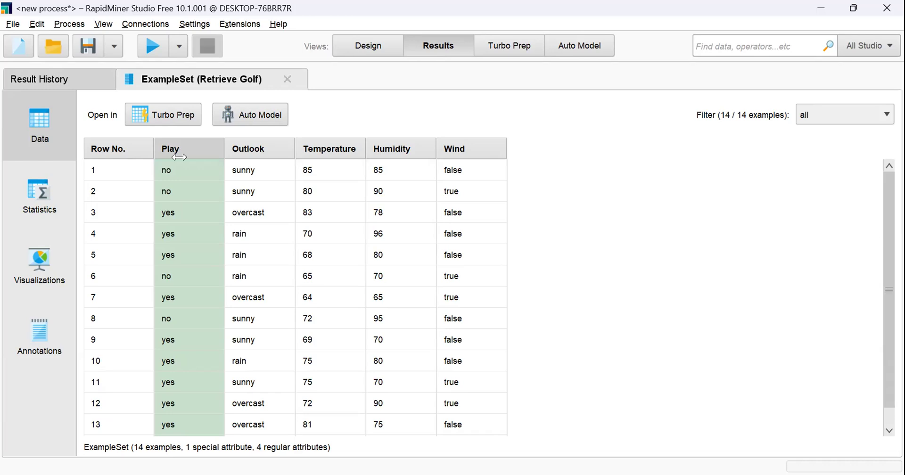
mouse_move(187, 148)
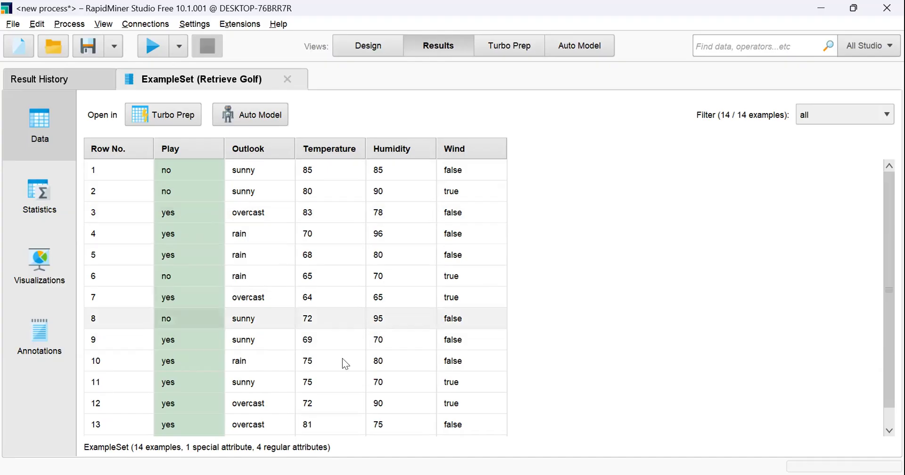
scroll(391, 338, down, 1)
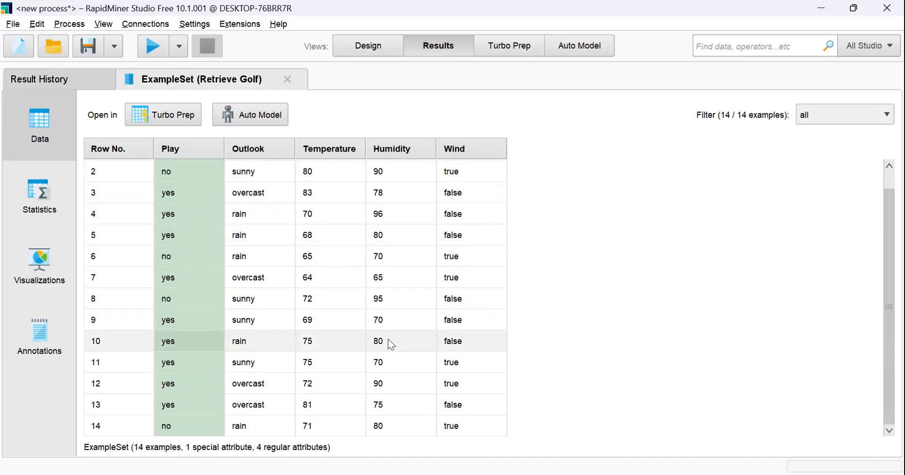
scroll(388, 339, up, 1)
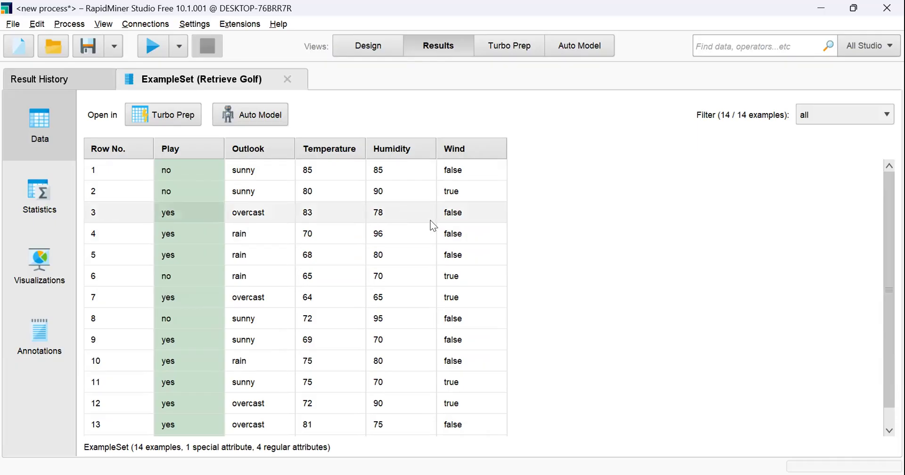
scroll(337, 238, down, 1)
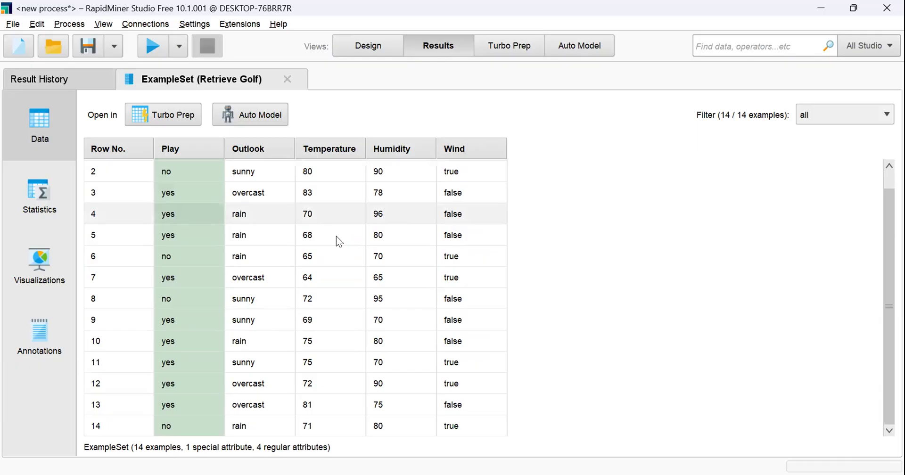
scroll(338, 240, up, 1)
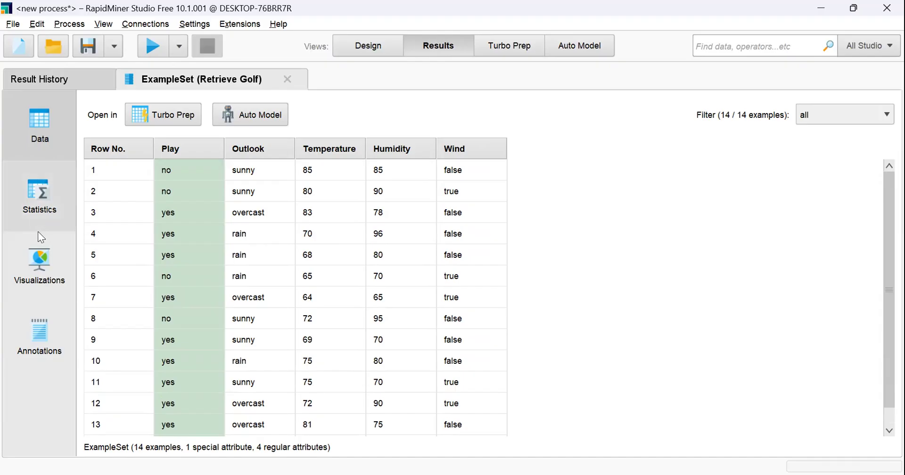
Step: Review the Golf data statistics, expanding the details of the Play, Outlook and Temperature attributes
click(39, 215)
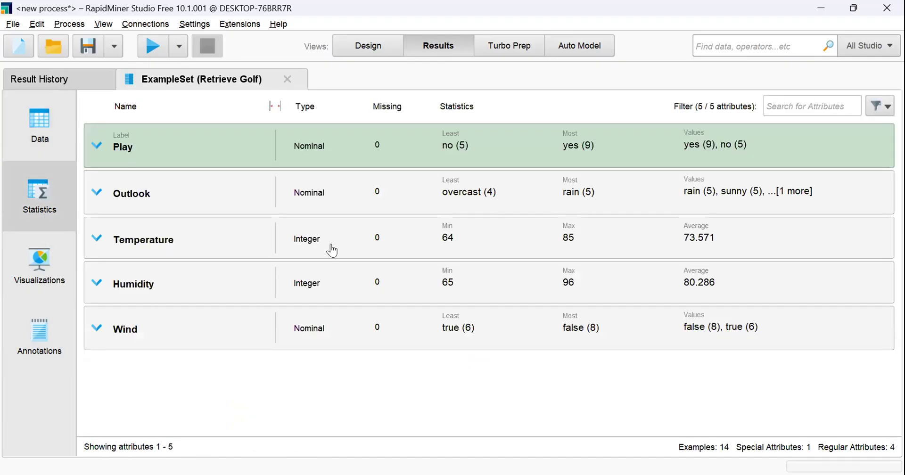
click(97, 146)
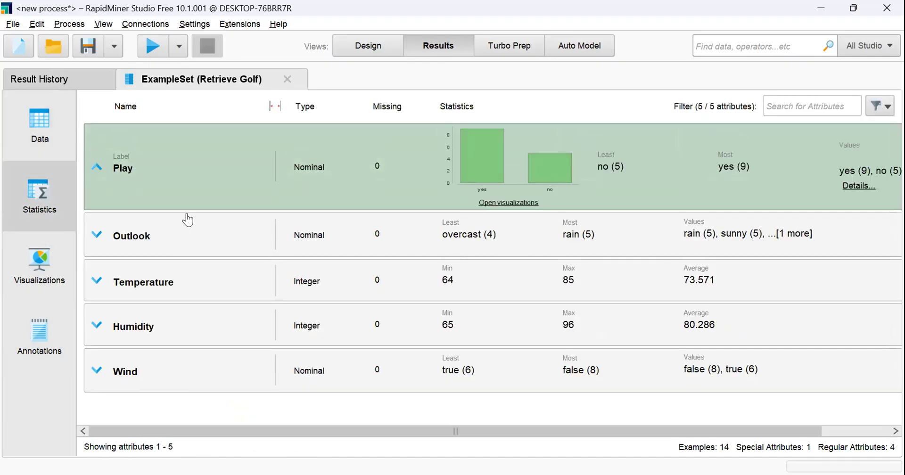
click(103, 241)
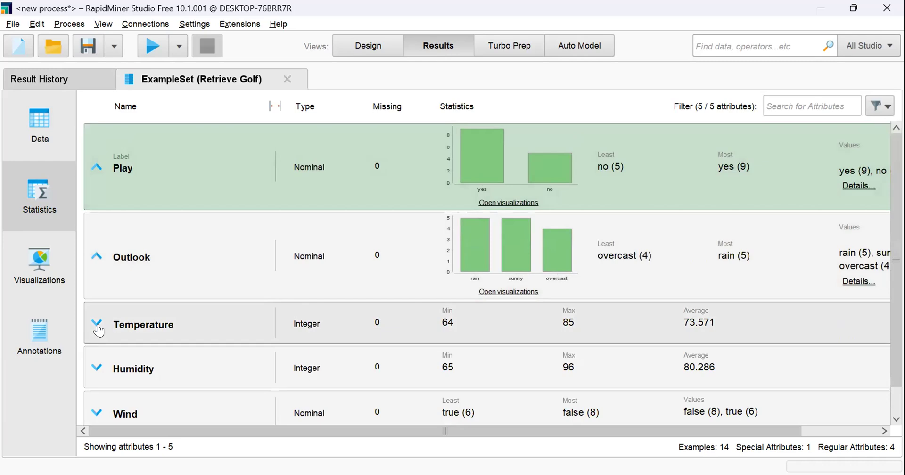
click(97, 326)
scroll(464, 339, down, 1)
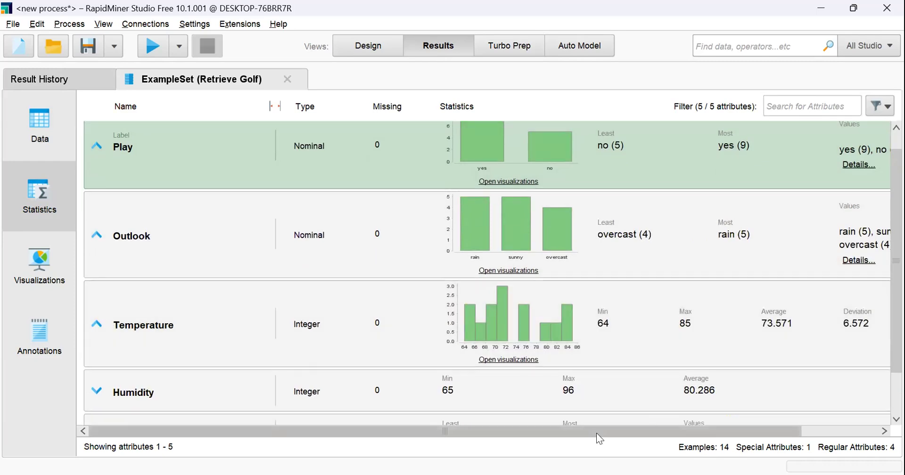
drag(598, 432, 680, 431)
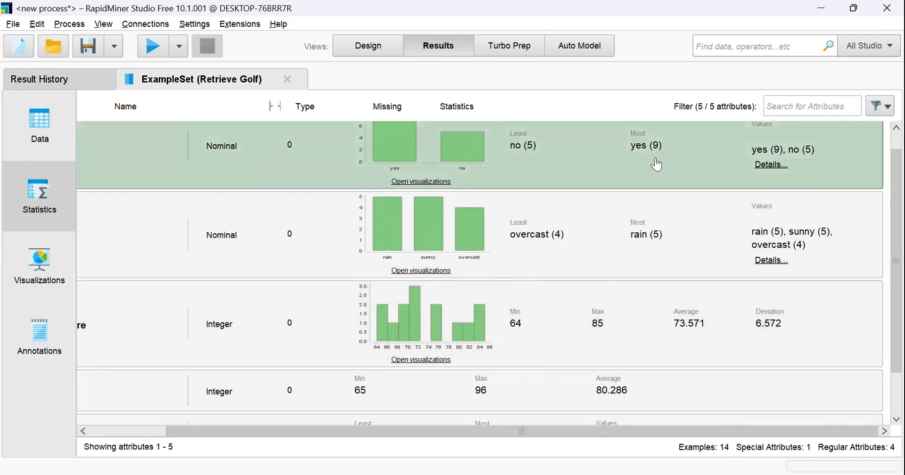
drag(559, 431, 460, 402)
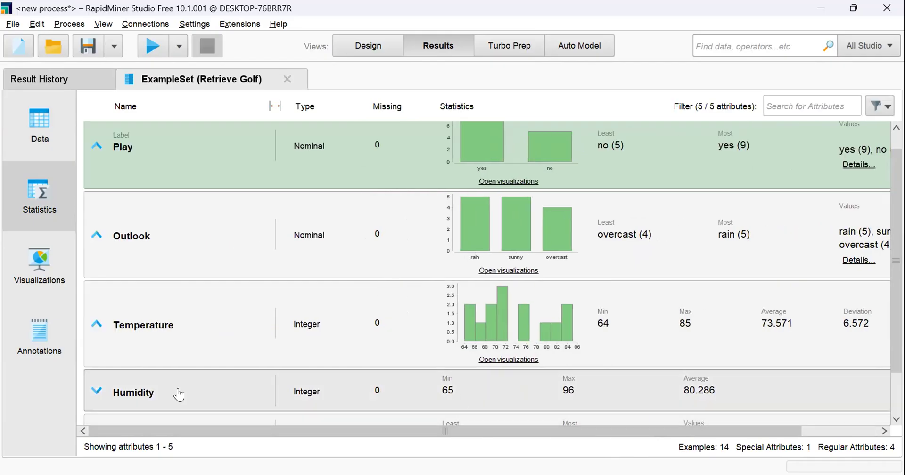
scroll(313, 283, up, 1)
Step: Visualize the Golf data's Humidity by Temperature as a line chart, and finally as a Pie / Donut chart
click(34, 268)
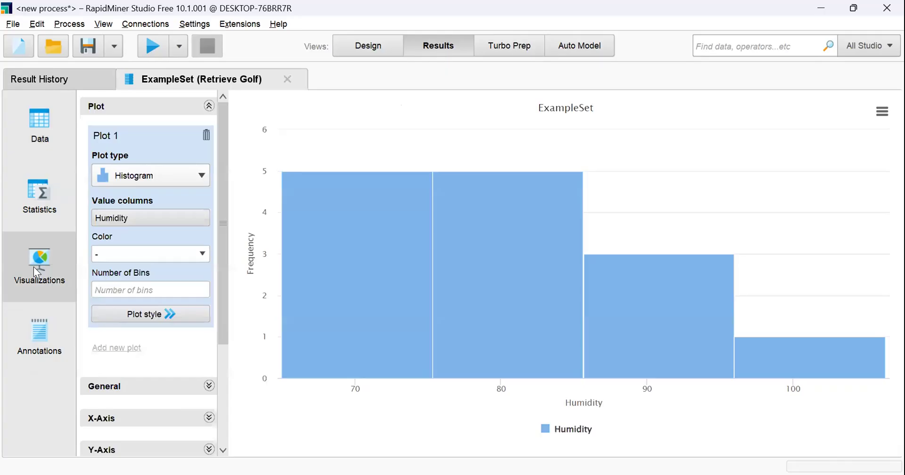
click(184, 177)
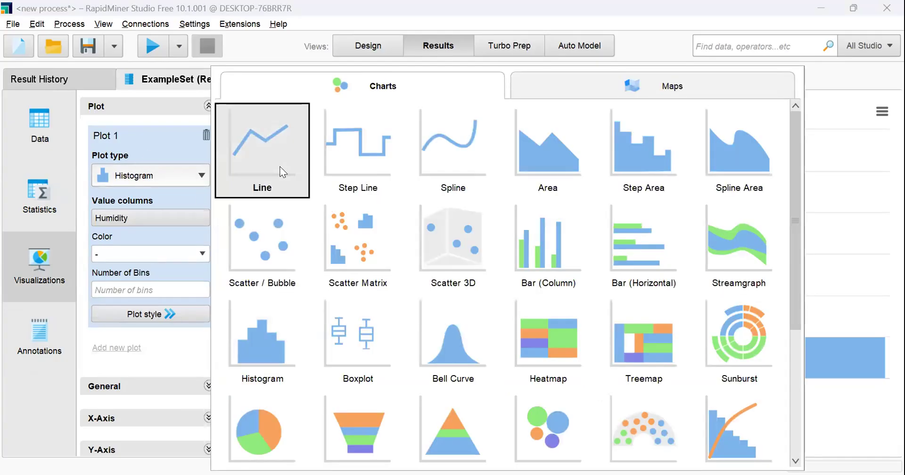
click(281, 167)
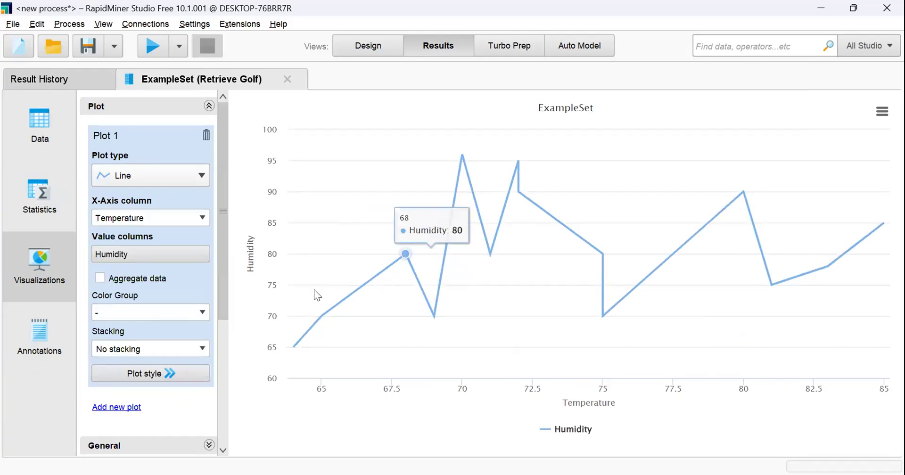
click(182, 170)
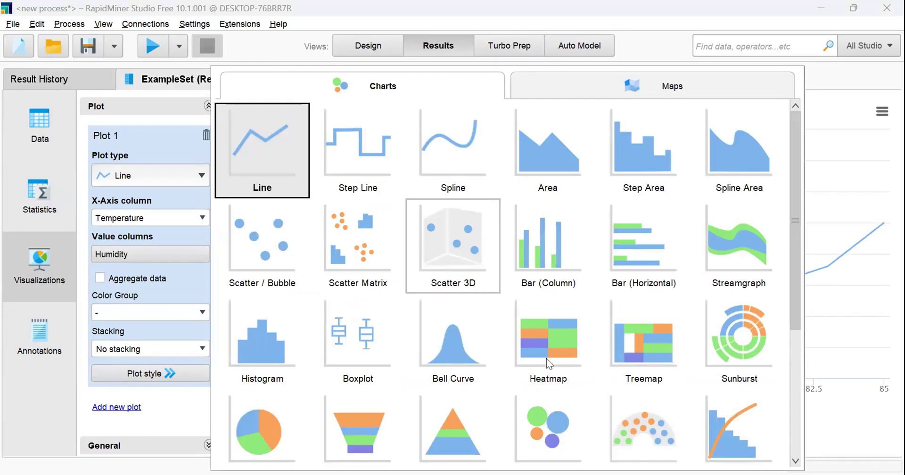
scroll(628, 375, down, 5)
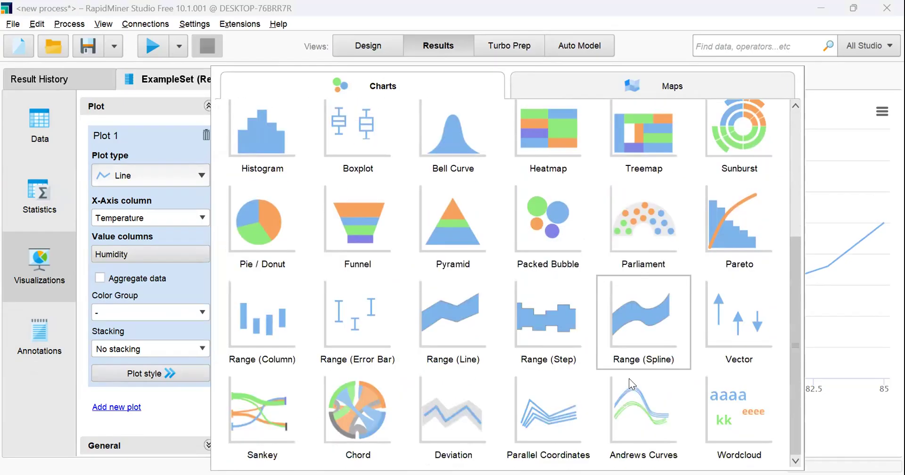
scroll(629, 378, up, 1)
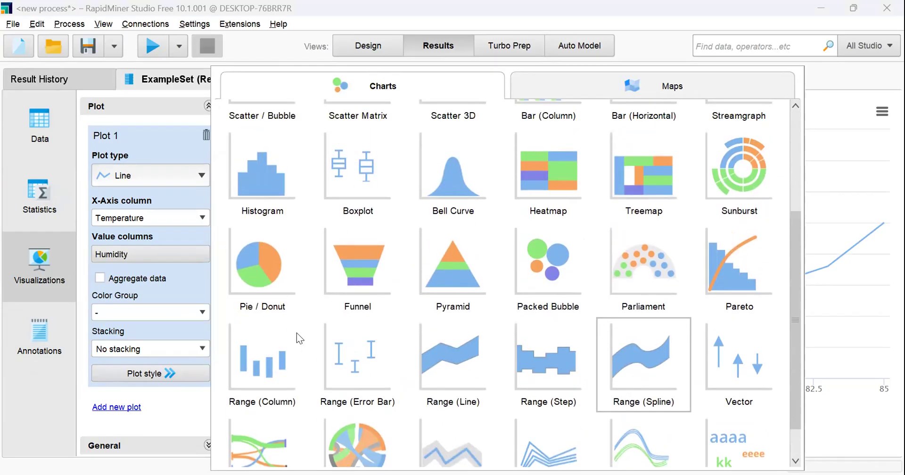
click(253, 258)
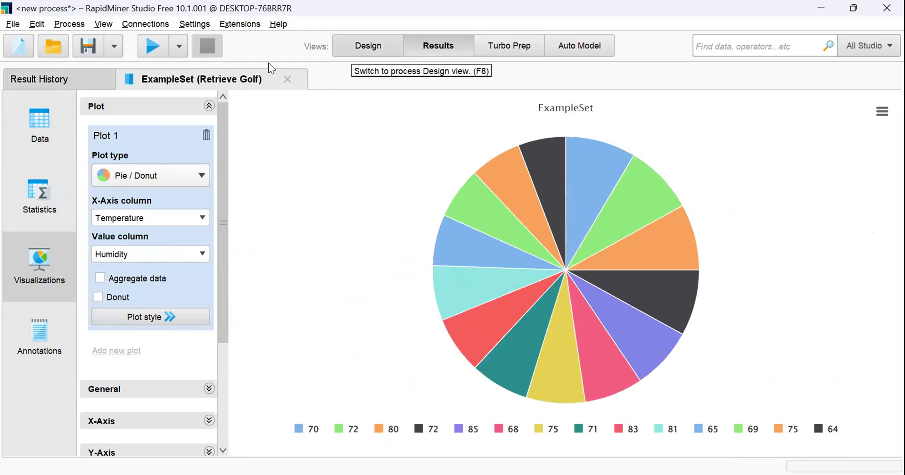
Step: Return to the process design and insert a Decision Tree operator into the connection between Retrieve Golf and the result port
key(F8)
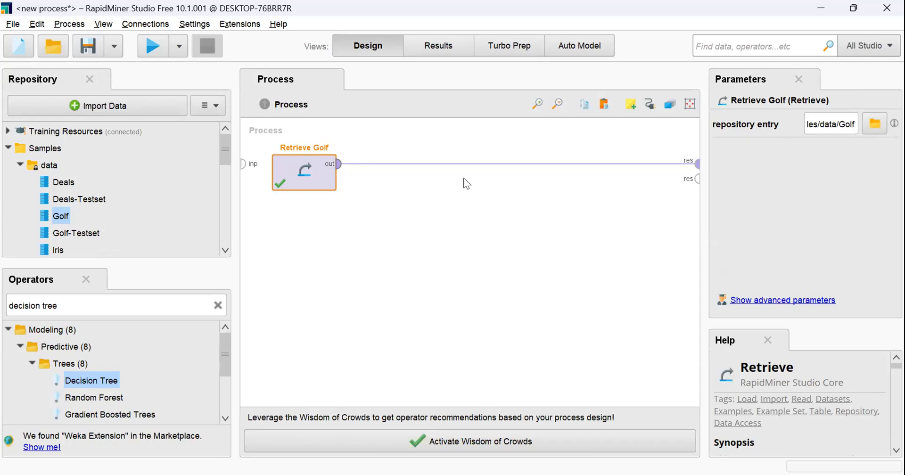
click(219, 305)
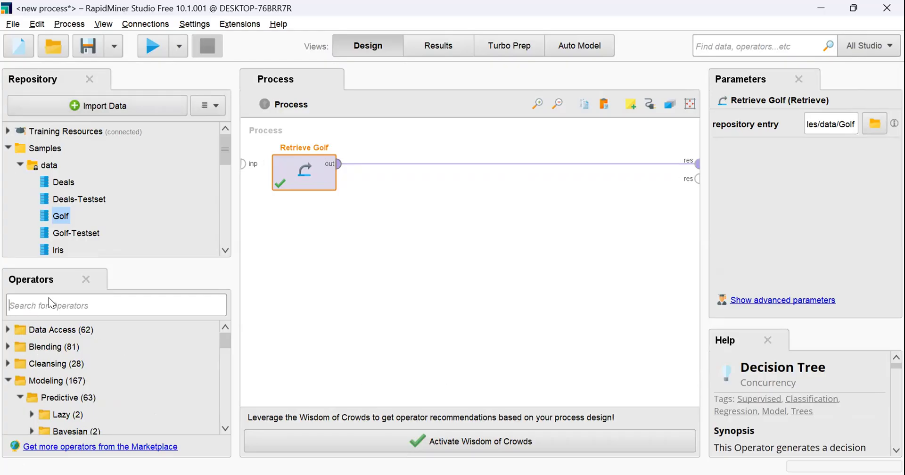
text(decision tree)
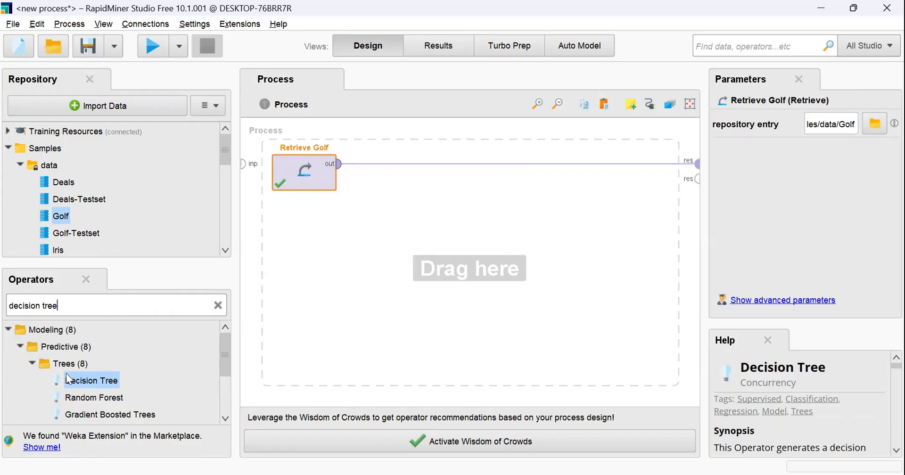
scroll(104, 388, down, 4)
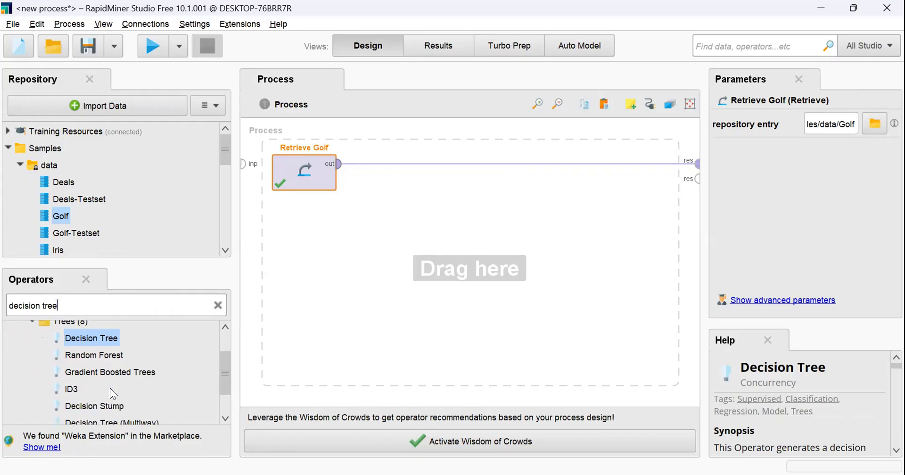
scroll(109, 389, up, 2)
scroll(109, 389, up, 1)
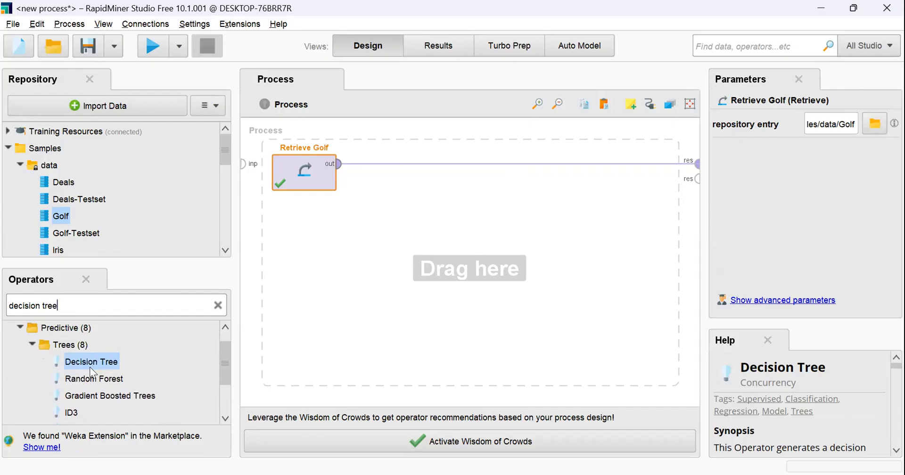
drag(84, 363, 478, 175)
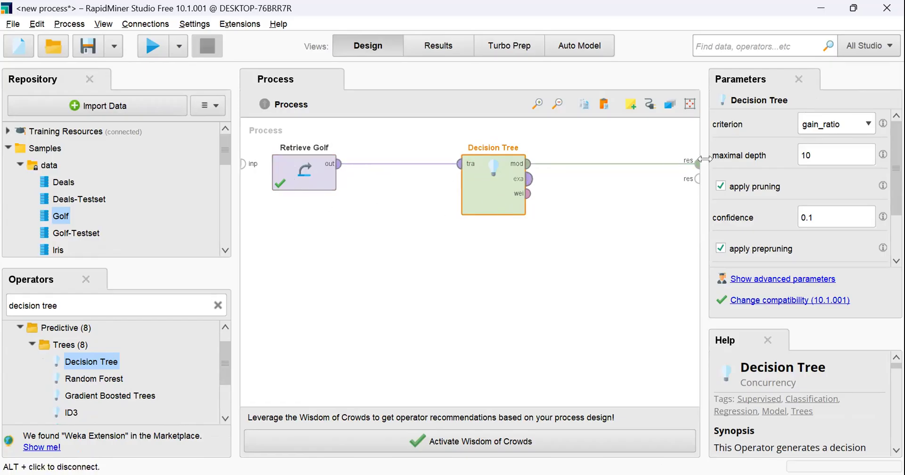
click(605, 163)
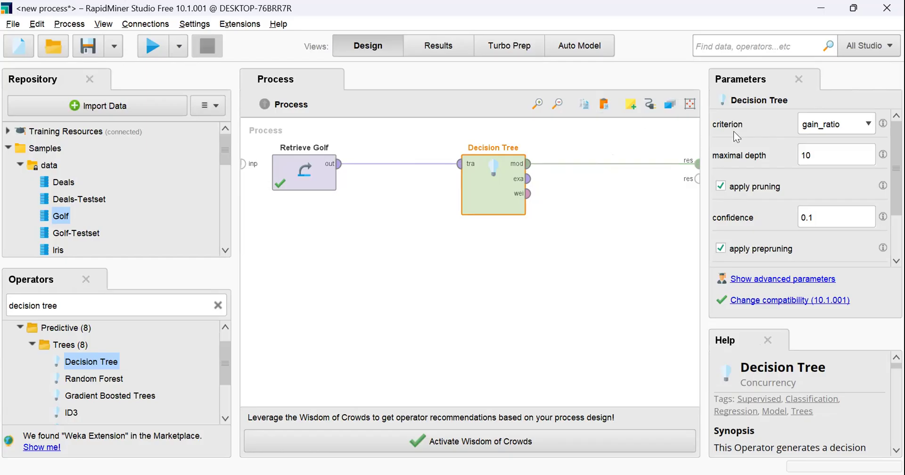
Step: Review the available criterion options of the Decision Tree operator without changing the selection
click(870, 129)
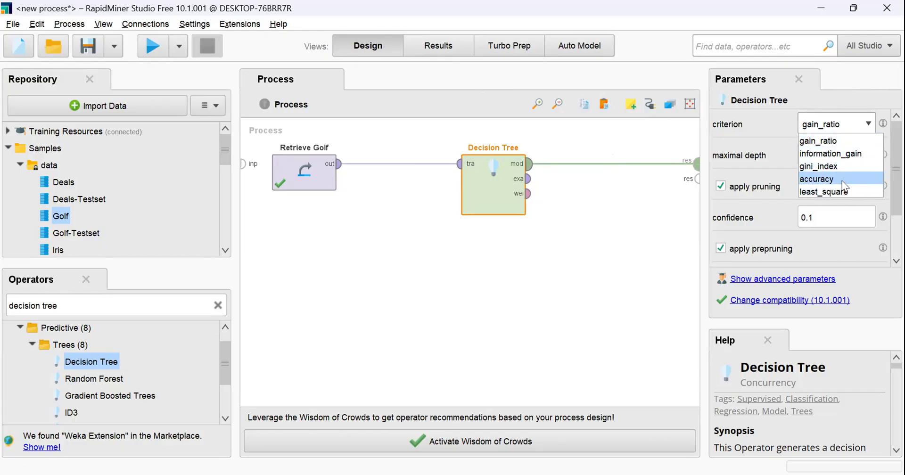
click(867, 126)
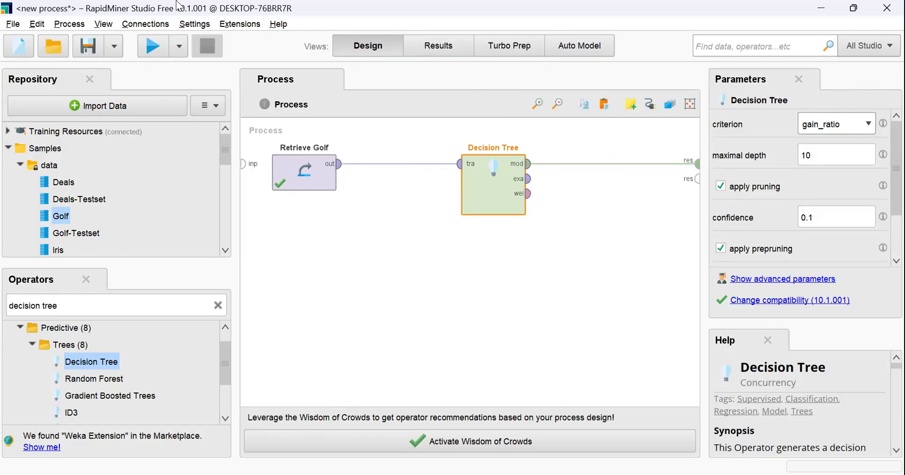
Step: Review the Decision Tree operator's maximal depth setting and read its help text on the input and criterion parameters
click(823, 153)
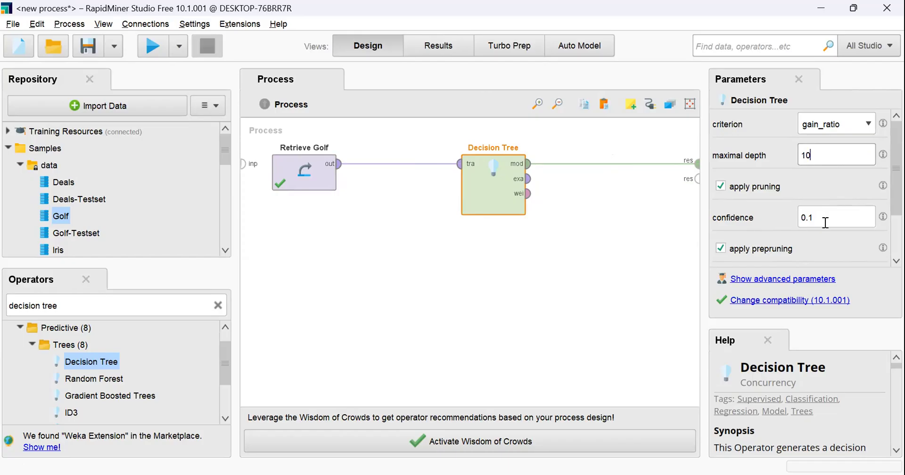
scroll(802, 403, down, 10)
scroll(801, 403, down, 10)
scroll(802, 403, down, 5)
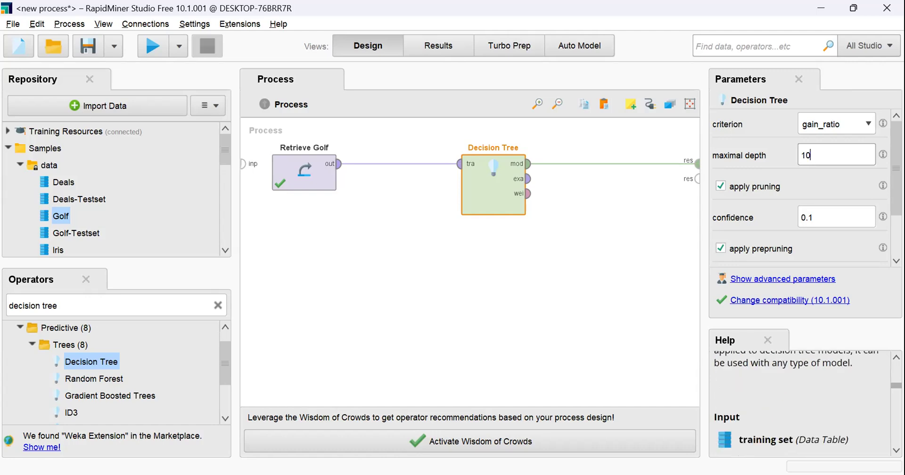
scroll(801, 403, down, 10)
scroll(802, 403, down, 10)
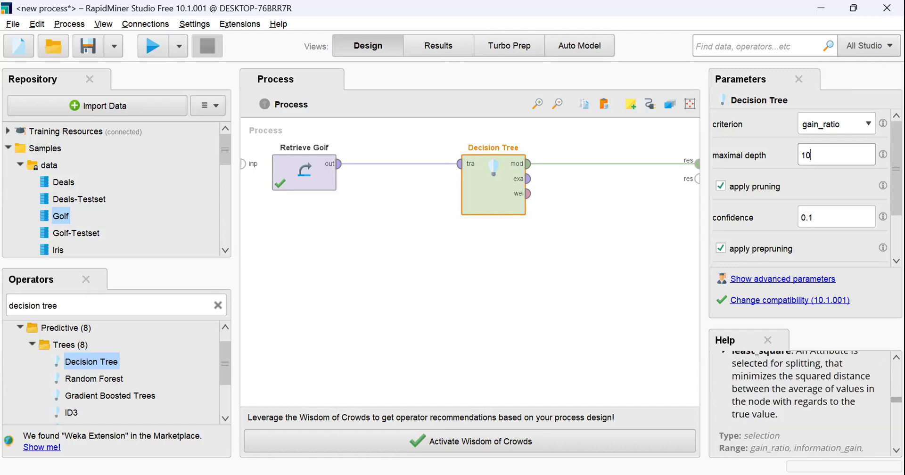
scroll(802, 403, up, 20)
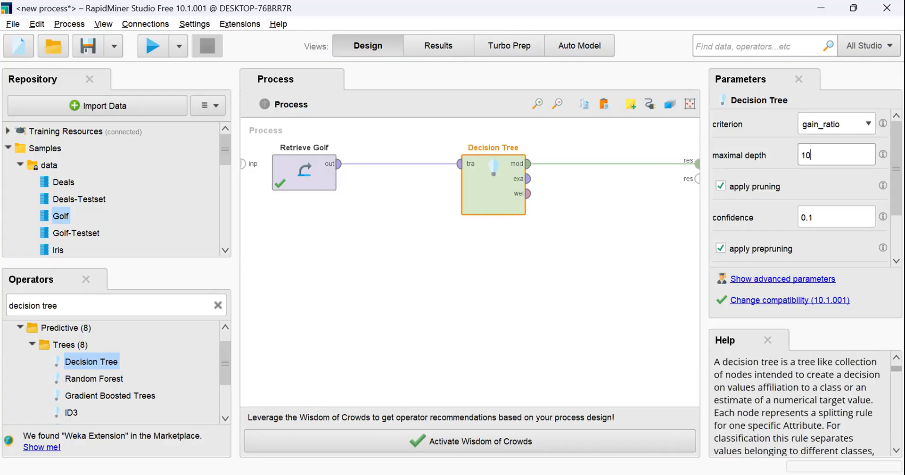
Step: Run the process and spread out the Wind and Humidity nodes with their yes/no leaves in the resulting decision tree graph
click(147, 47)
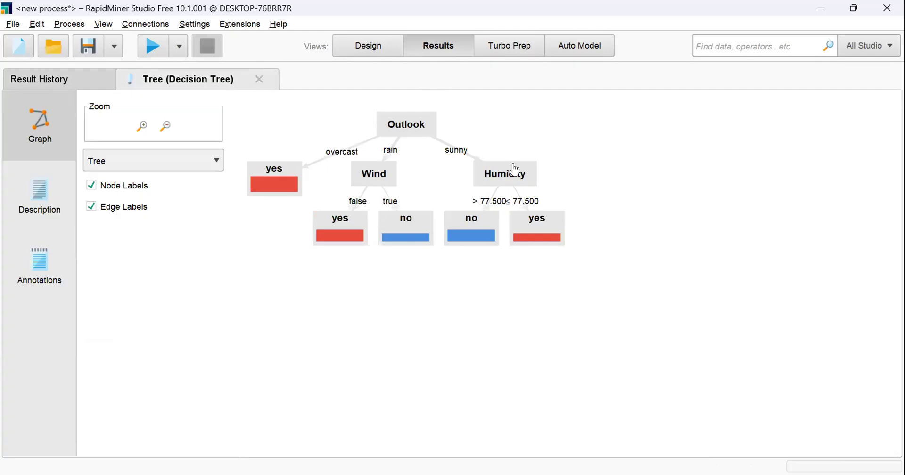
drag(354, 218, 316, 278)
drag(406, 222, 407, 285)
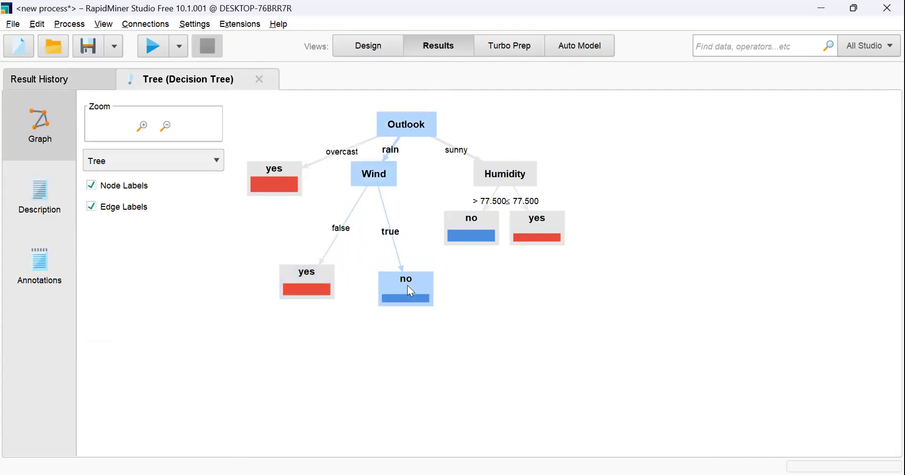
drag(383, 180, 386, 208)
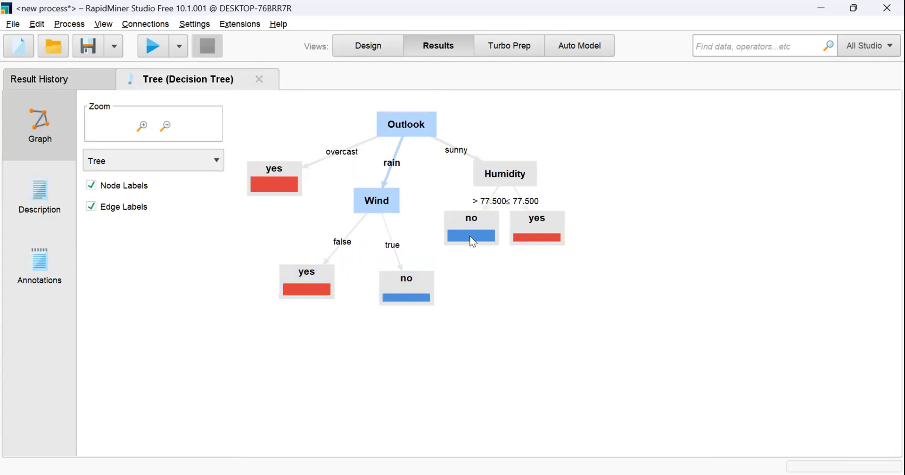
drag(472, 236, 474, 271)
drag(532, 233, 563, 274)
drag(512, 179, 505, 202)
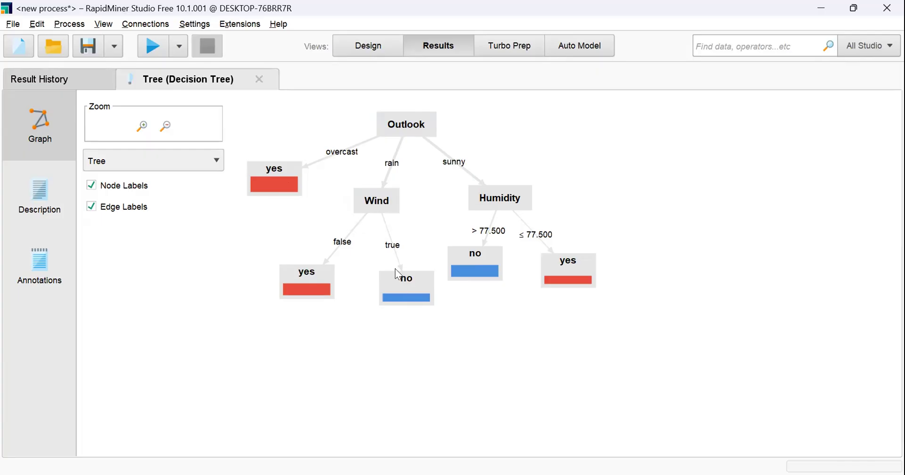
drag(392, 286, 383, 293)
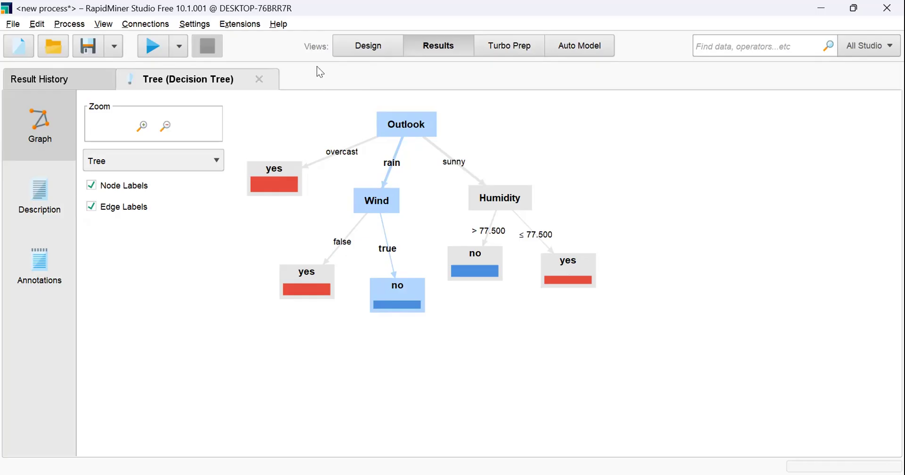
Step: Return to the process design and browse the sample datasets in the repository
key(F8)
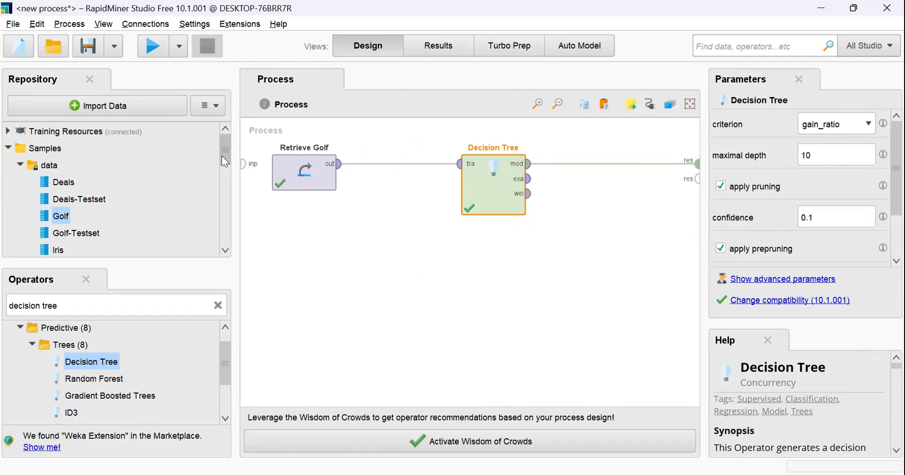
scroll(207, 160, down, 1)
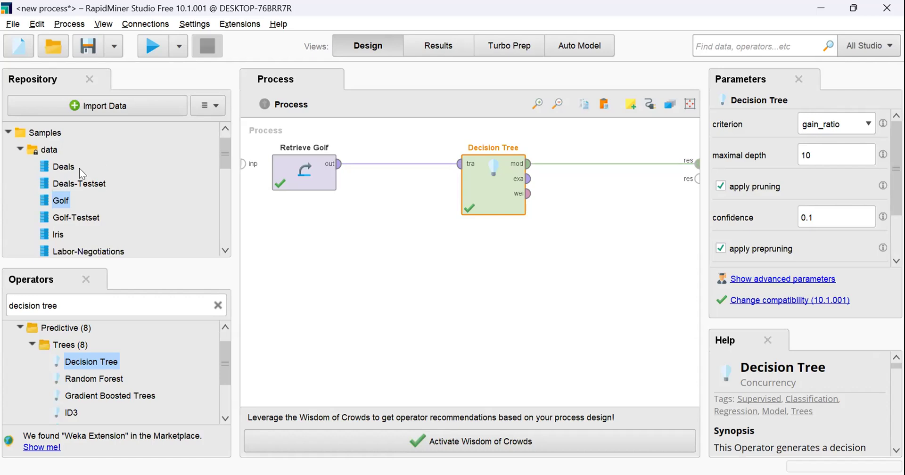